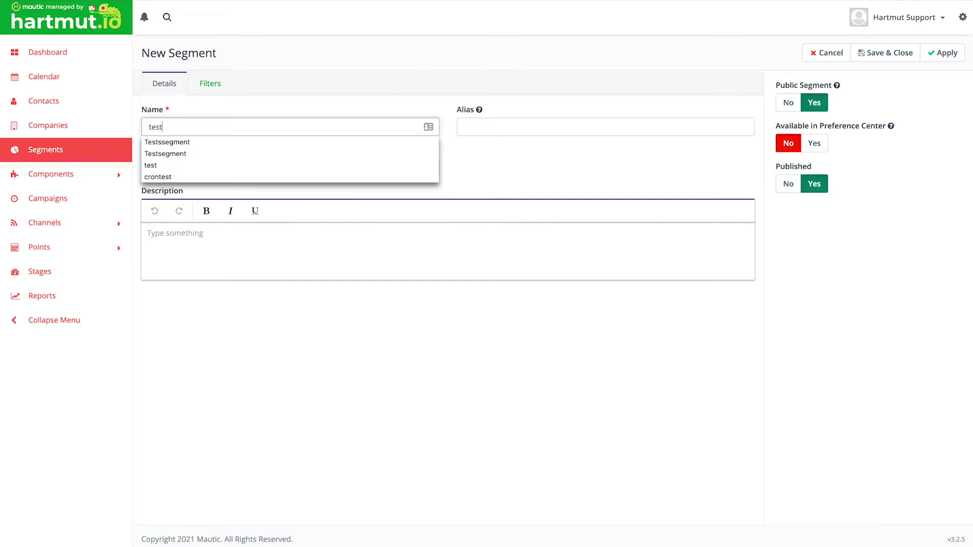
Name the new segment Testssegment and save it, closing the form
{"action": "left_click", "coordinate": [163, 142]}
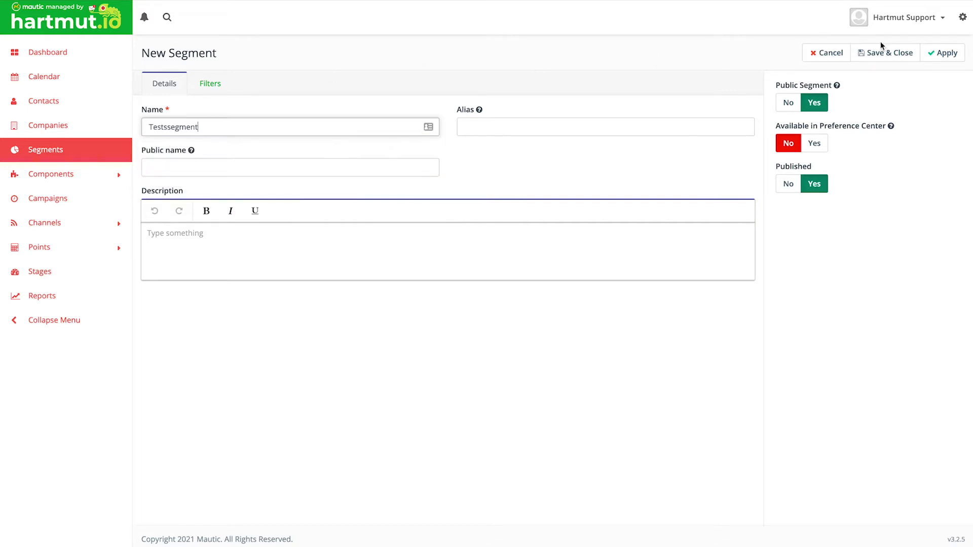
{"action": "left_click", "coordinate": [886, 57]}
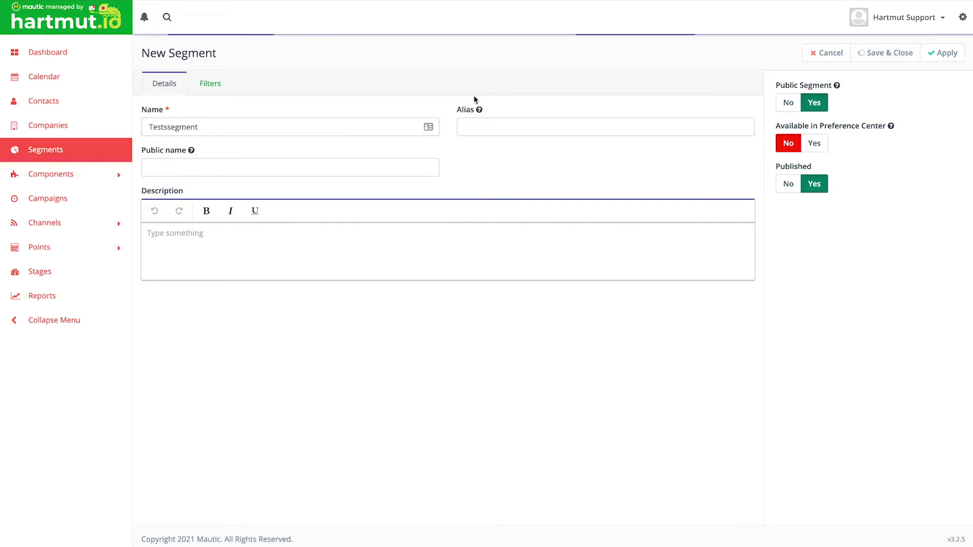
Add both test contacts in the filtered contact list to the segment Testssegment using the bulk Change Segments action
{"action": "left_click", "coordinate": [44, 101]}
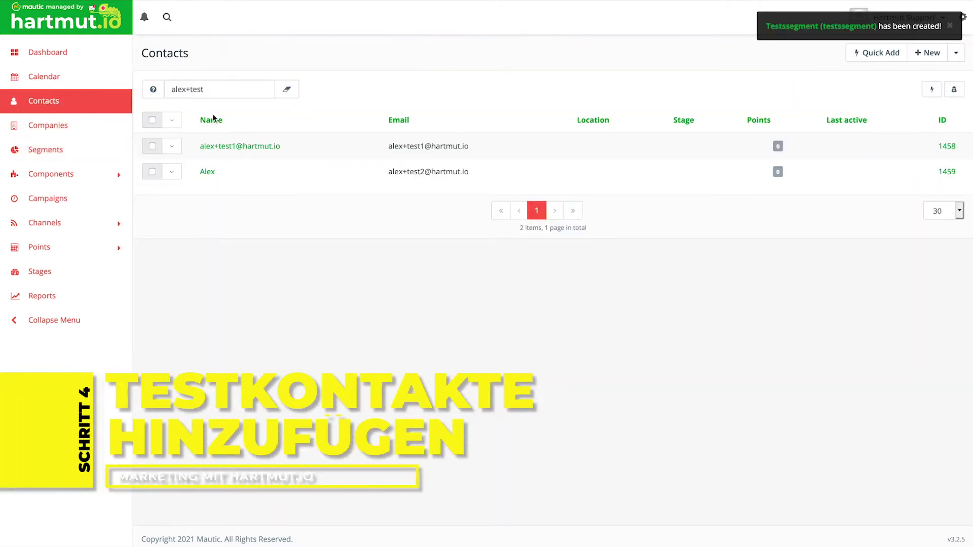
{"action": "left_click", "coordinate": [152, 146]}
{"action": "left_click", "coordinate": [152, 171]}
{"action": "left_click", "coordinate": [172, 121]}
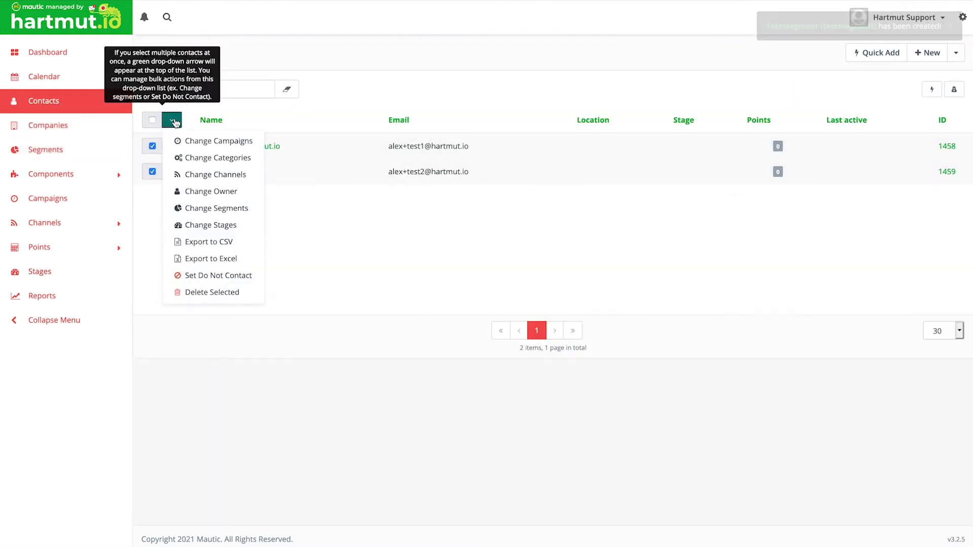
{"action": "left_click", "coordinate": [214, 210]}
{"action": "left_click", "coordinate": [354, 80]}
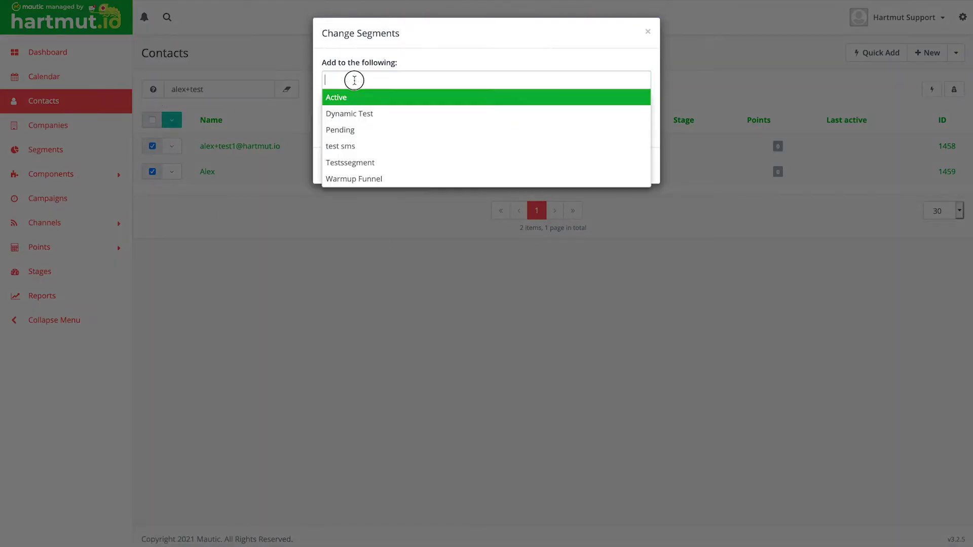
{"action": "left_click", "coordinate": [353, 163]}
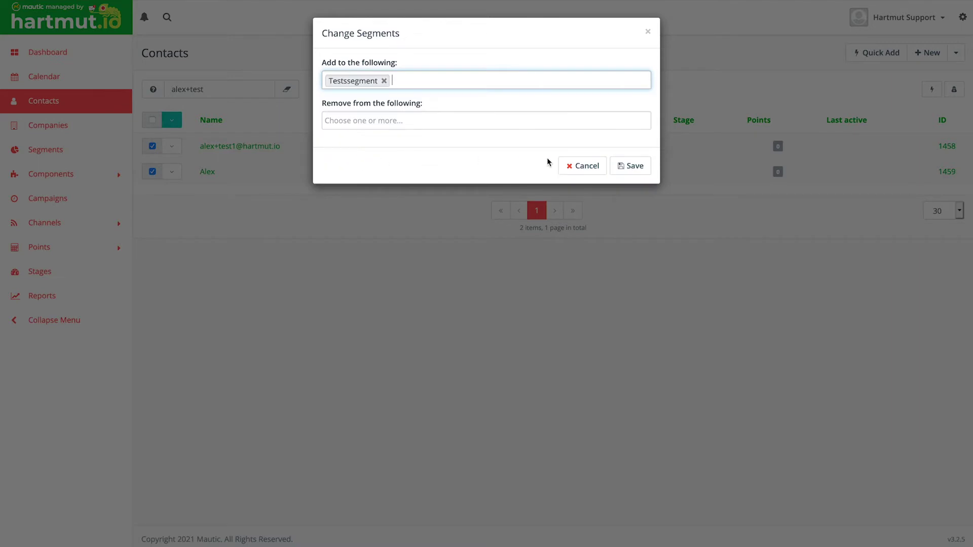
{"action": "left_click", "coordinate": [633, 168]}
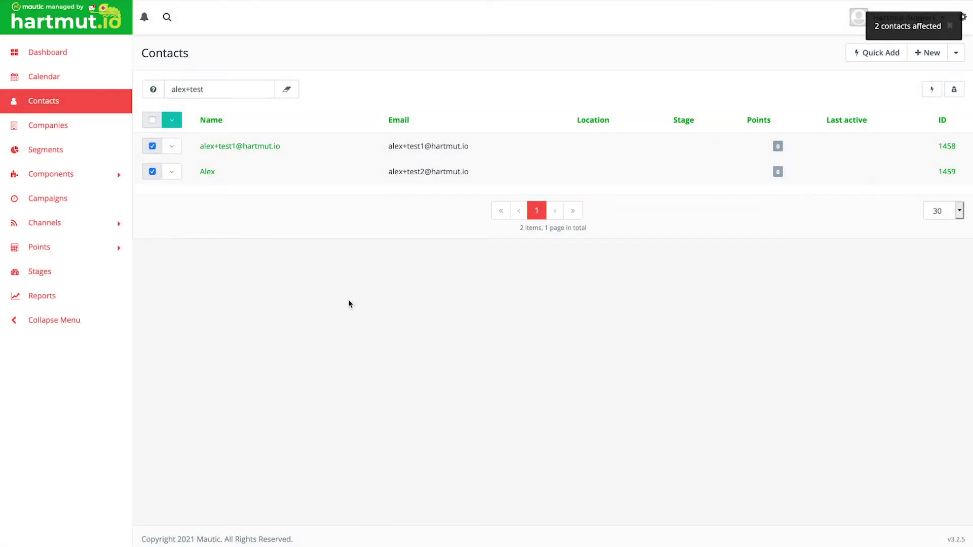
Check the contacts that belong to Testssegment from the segment overview
{"action": "left_click", "coordinate": [53, 151]}
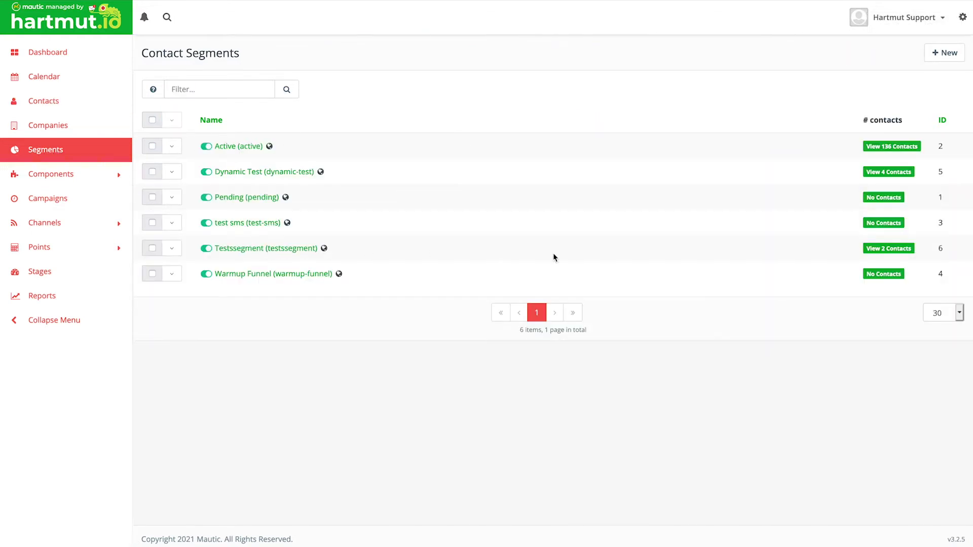
{"action": "left_click", "coordinate": [875, 251]}
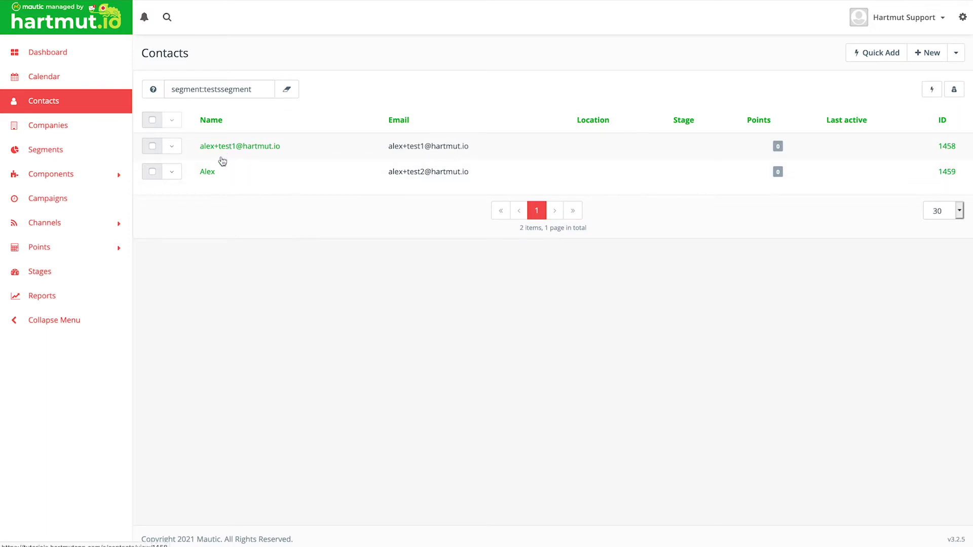
Create a new email of the type Segment Email in the Emails channel
{"action": "left_click", "coordinate": [52, 227]}
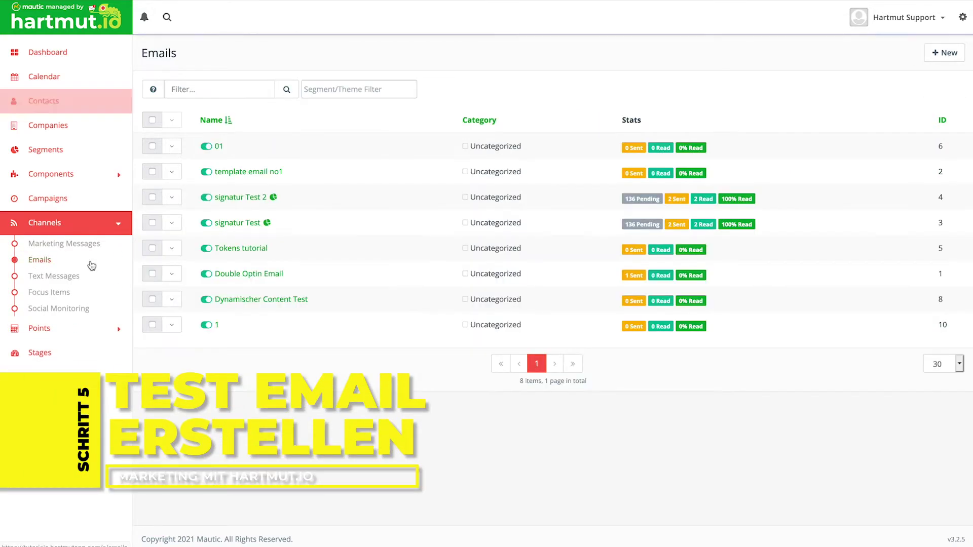
{"action": "left_click", "coordinate": [937, 53]}
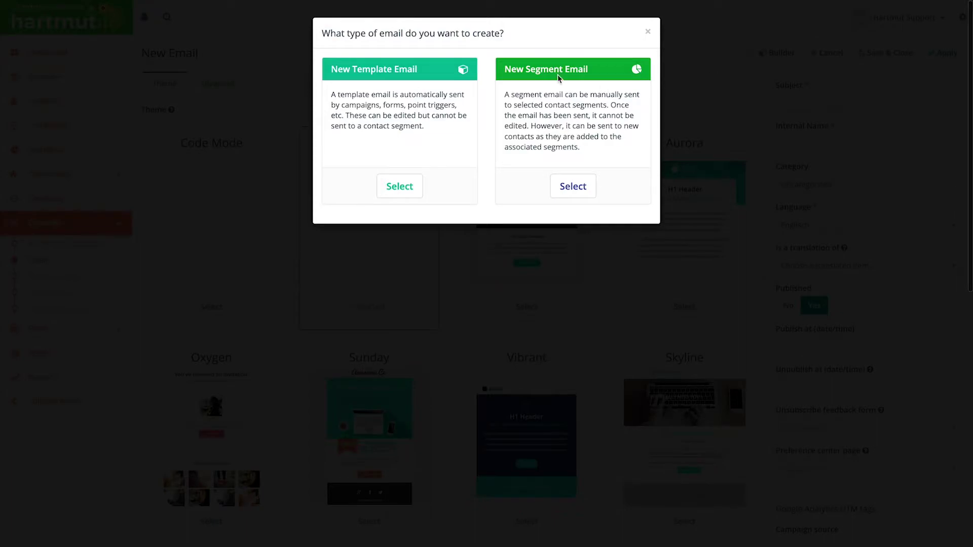
{"action": "left_click", "coordinate": [577, 193]}
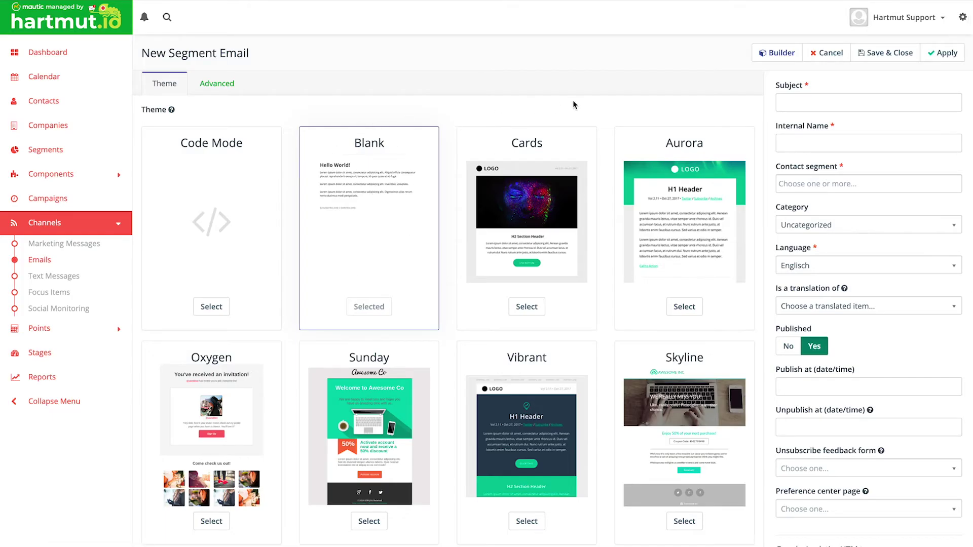
Set the email's subject to Testemail and its internal name to testemail
{"action": "left_click", "coordinate": [797, 104]}
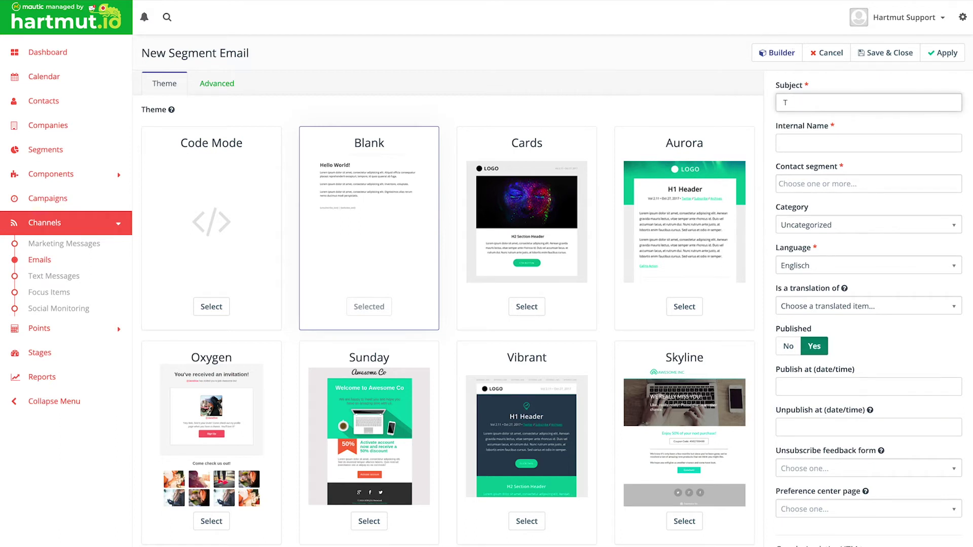
{"action": "type", "text": "Testemail"}
{"action": "key", "text": "Tab"}
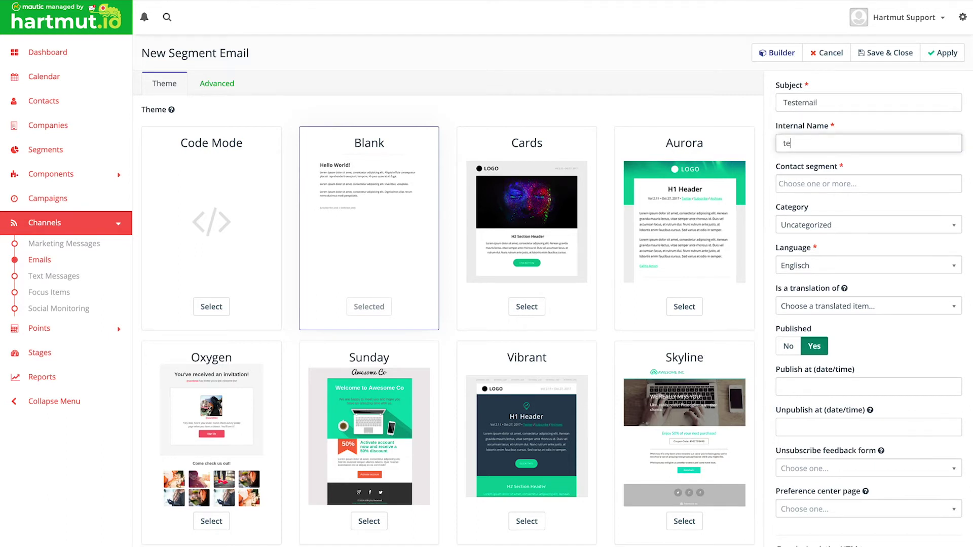
{"action": "type", "text": "testemail"}
Assign the email to the contact segment Testssegment and set its language to Deutsch
{"action": "left_click", "coordinate": [799, 183]}
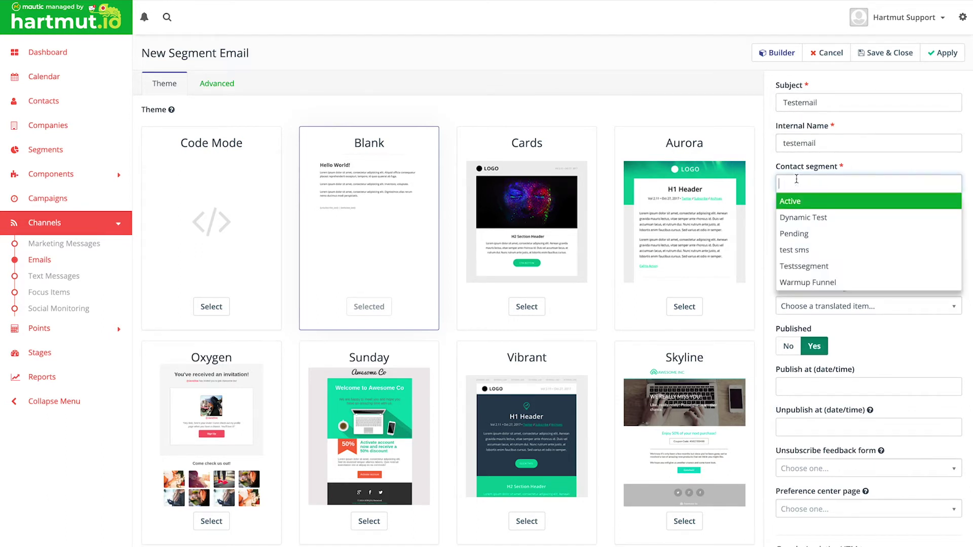
{"action": "left_click", "coordinate": [810, 267]}
{"action": "left_click", "coordinate": [818, 266]}
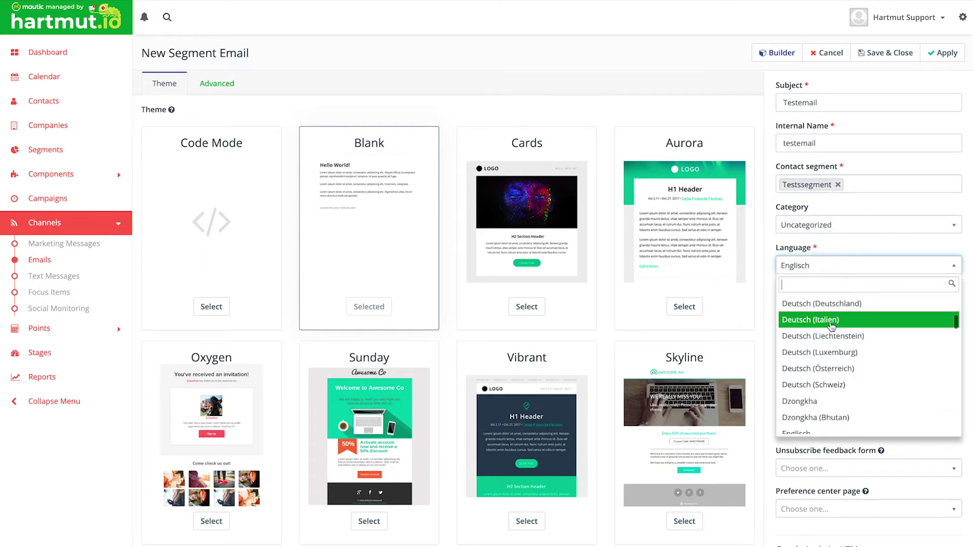
{"action": "scroll", "coordinate": [808, 312], "scroll_direction": "up", "scroll_amount": 3}
{"action": "left_click", "coordinate": [808, 306]}
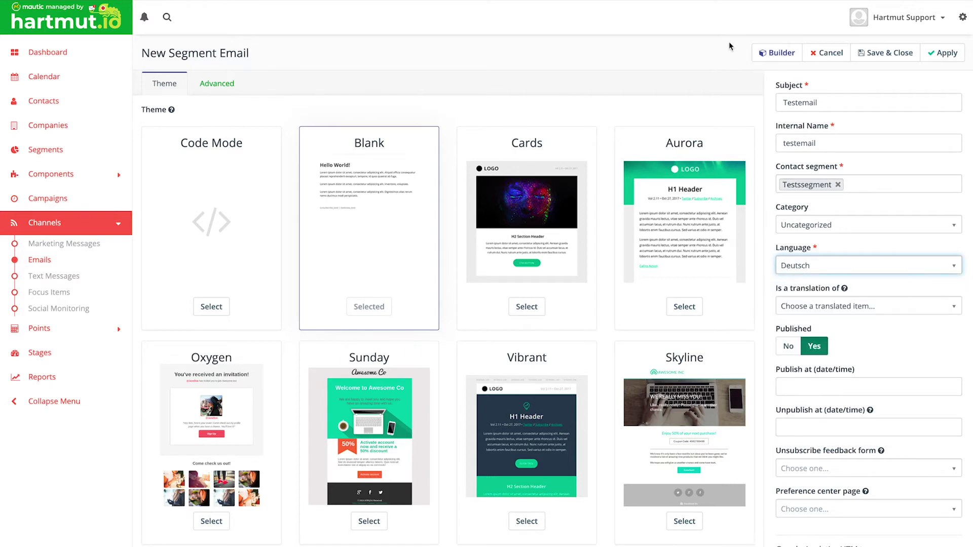
Open the email in the builder and insert a Dynamic Content slot above the Hello World! text
{"action": "left_click", "coordinate": [781, 54]}
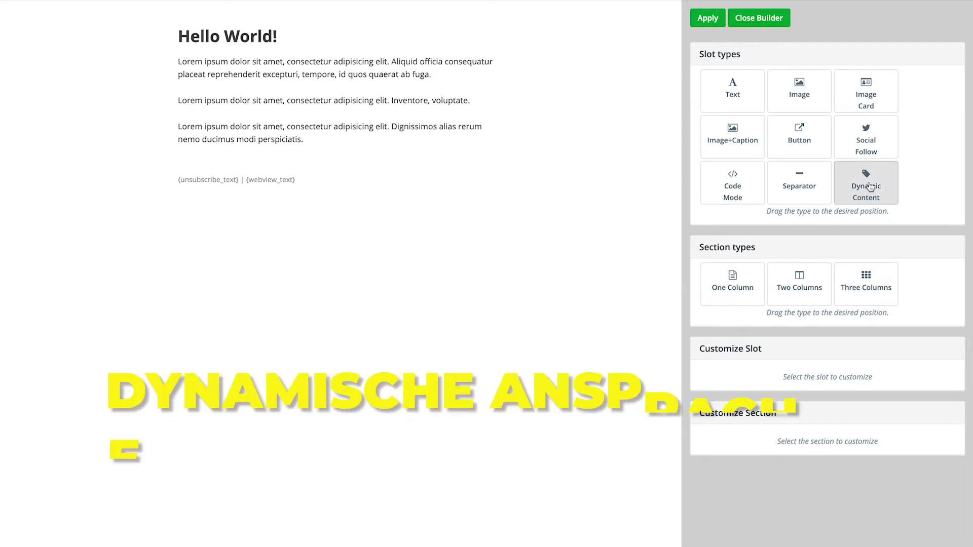
{"action": "left_click_drag", "start_coordinate": [867, 187], "coordinate": [301, 24]}
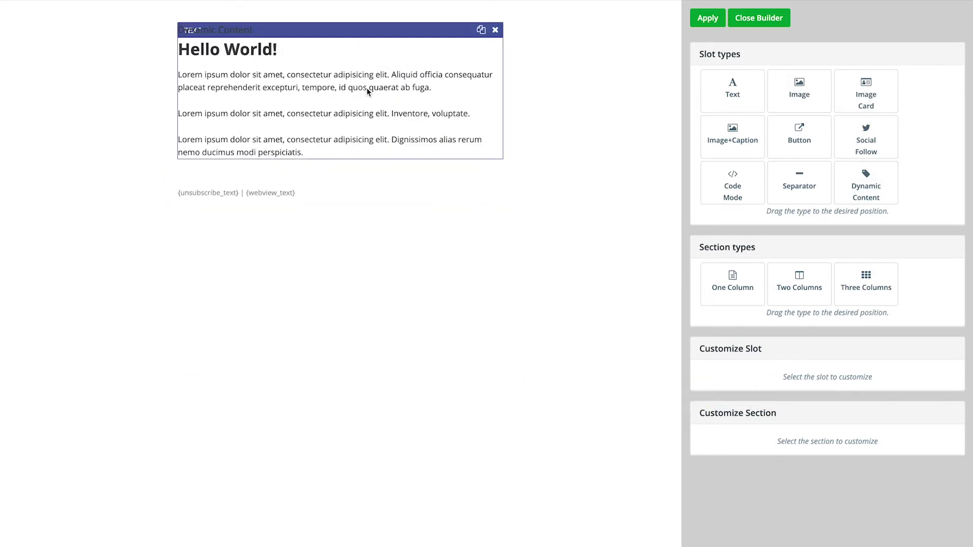
Delete the Hello World! heading from the text slot
{"action": "left_click", "coordinate": [342, 90]}
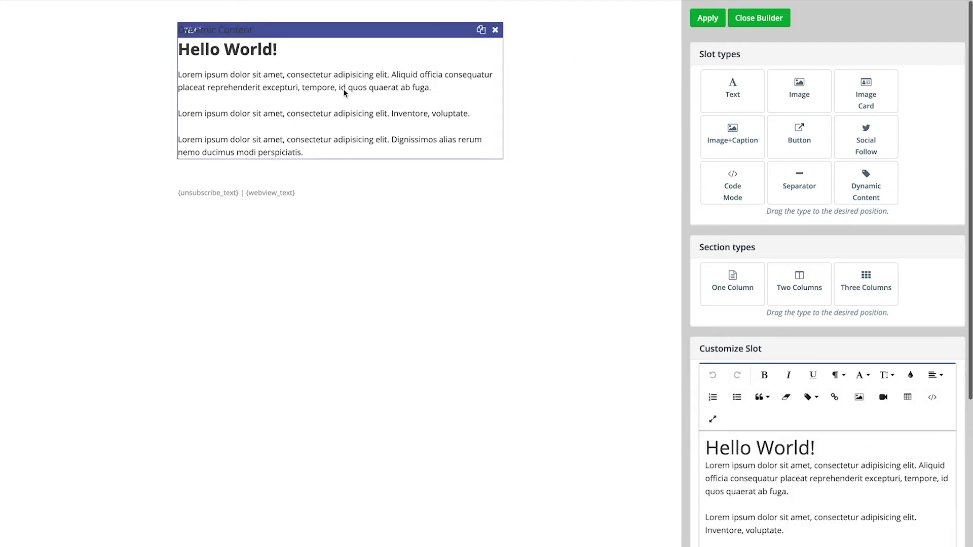
{"action": "left_click_drag", "start_coordinate": [824, 448], "coordinate": [702, 455]}
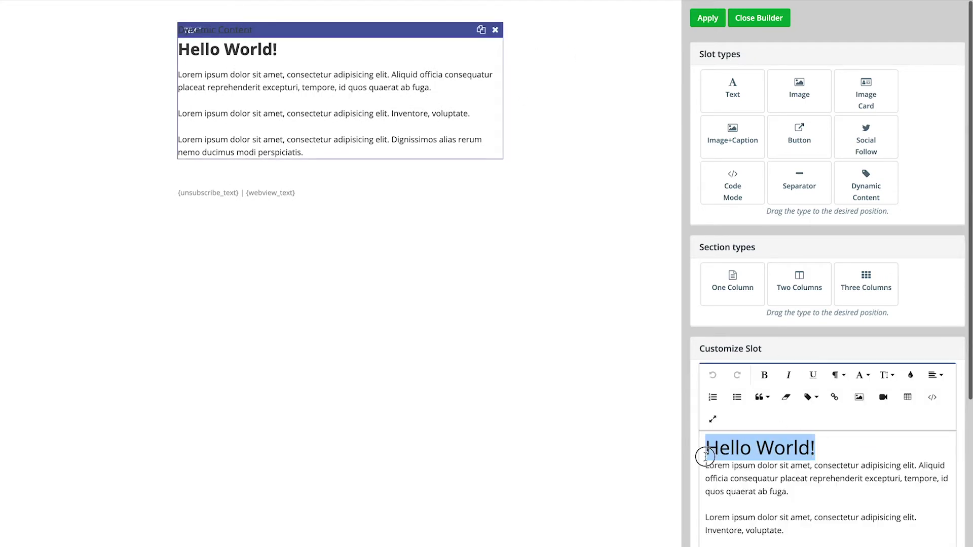
{"action": "key", "text": "BackSpace"}
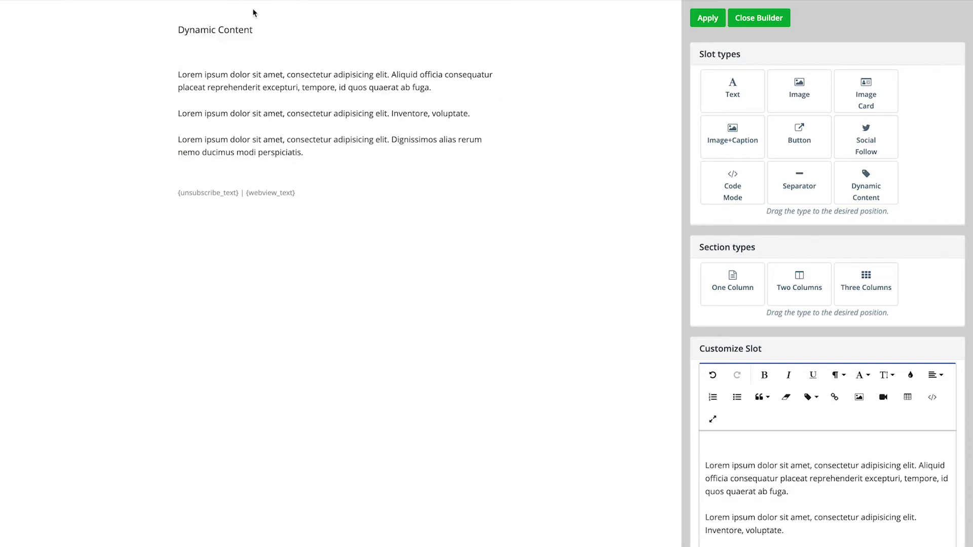
Set the dynamic content slot's default content to "Hallo {contactfield=firstname}," using the First Name contact token
{"action": "left_click", "coordinate": [195, 32]}
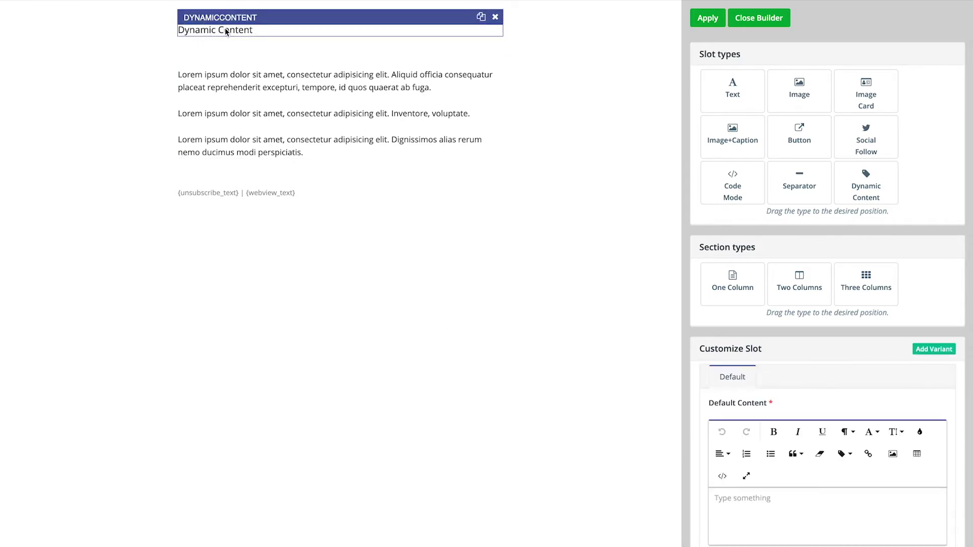
{"action": "scroll", "coordinate": [787, 244], "scroll_direction": "down", "scroll_amount": 2}
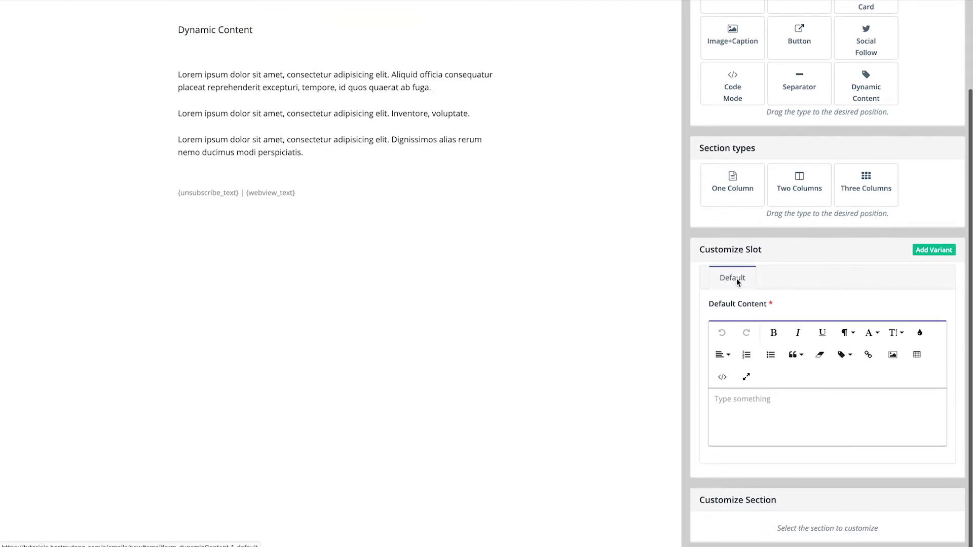
{"action": "left_click", "coordinate": [737, 404]}
{"action": "type", "text": "Hallo"}
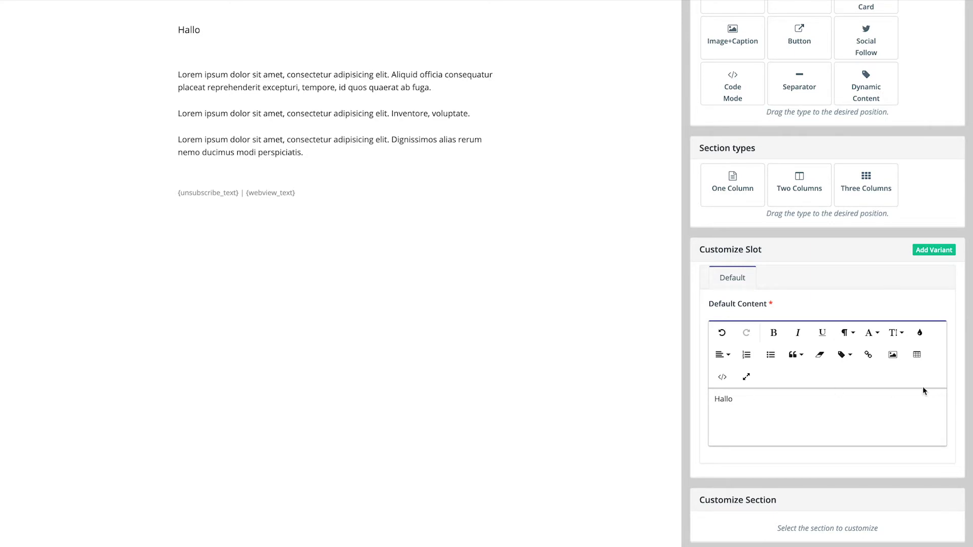
{"action": "left_click", "coordinate": [843, 355]}
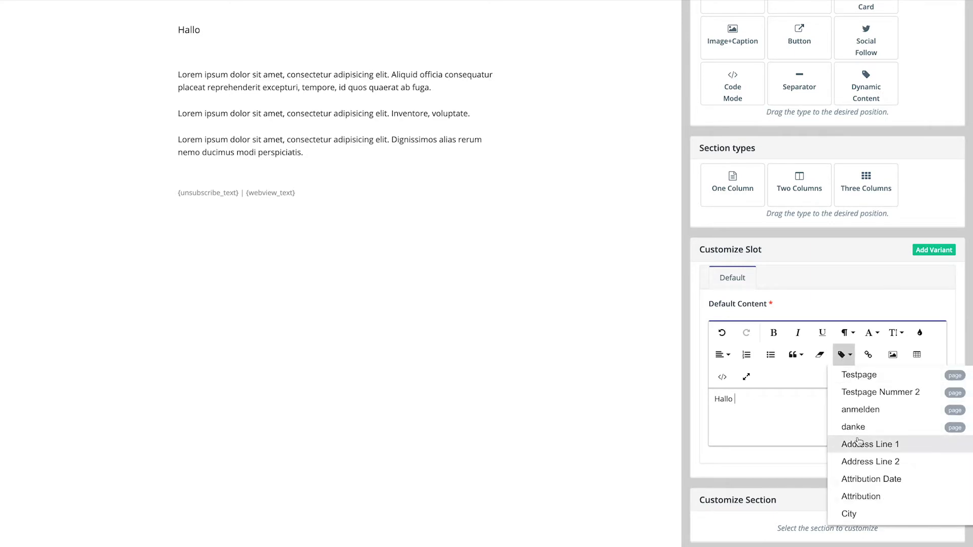
{"action": "scroll", "coordinate": [858, 441], "scroll_direction": "down", "scroll_amount": 5}
{"action": "scroll", "coordinate": [858, 441], "scroll_direction": "down", "scroll_amount": 4}
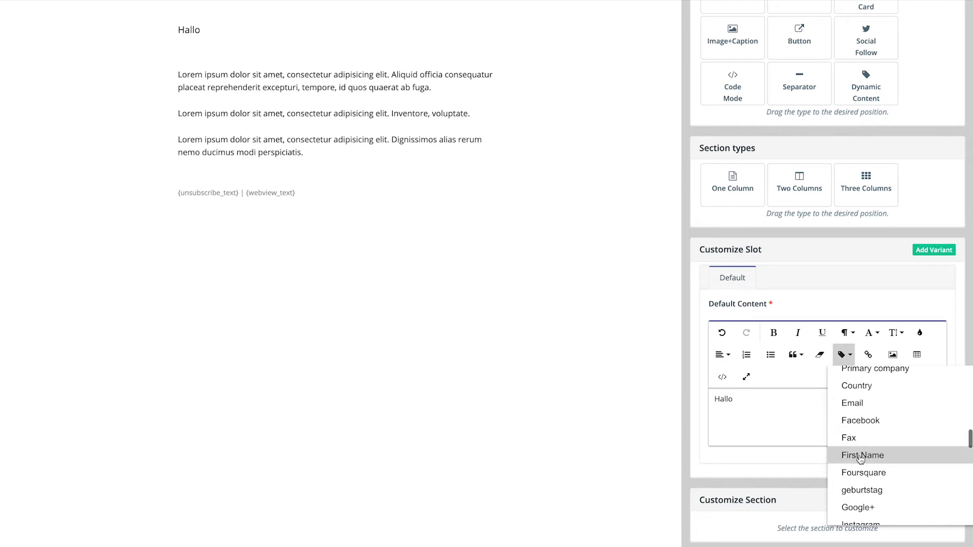
{"action": "left_click", "coordinate": [862, 455]}
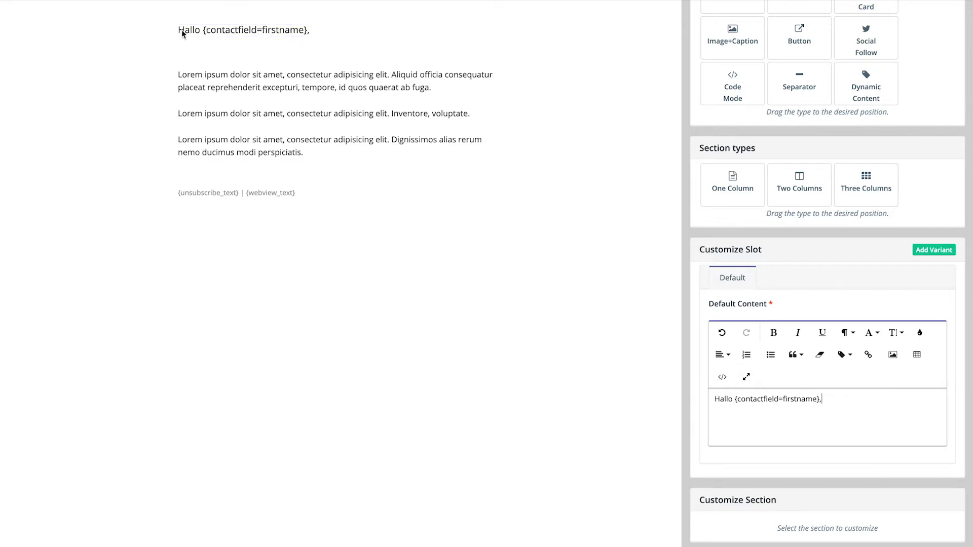
Add a variant to the dynamic content slot with the text "Hallo lieber Leser, Hallo liebe Leserin,"
{"action": "mouse_move", "coordinate": [183, 32]}
{"action": "left_click", "coordinate": [935, 251]}
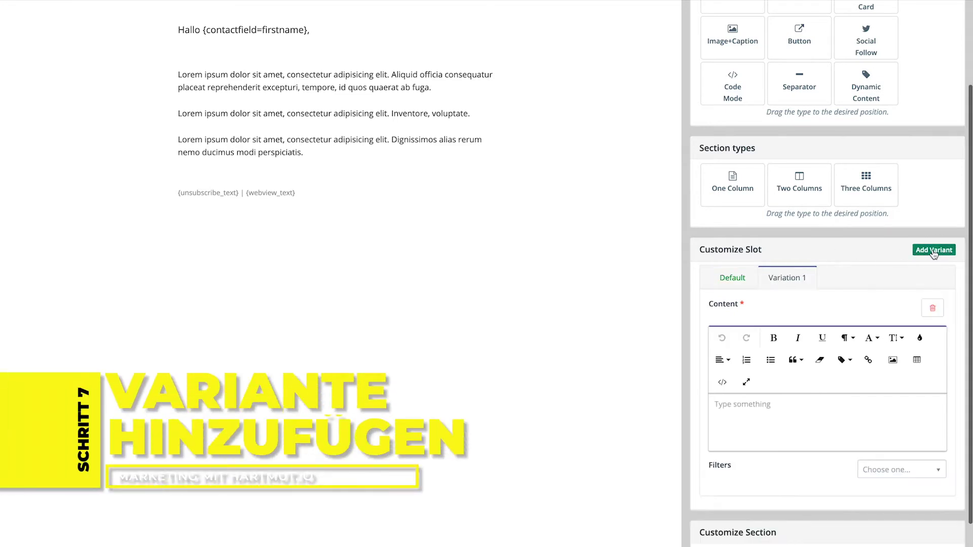
{"action": "left_click", "coordinate": [744, 404]}
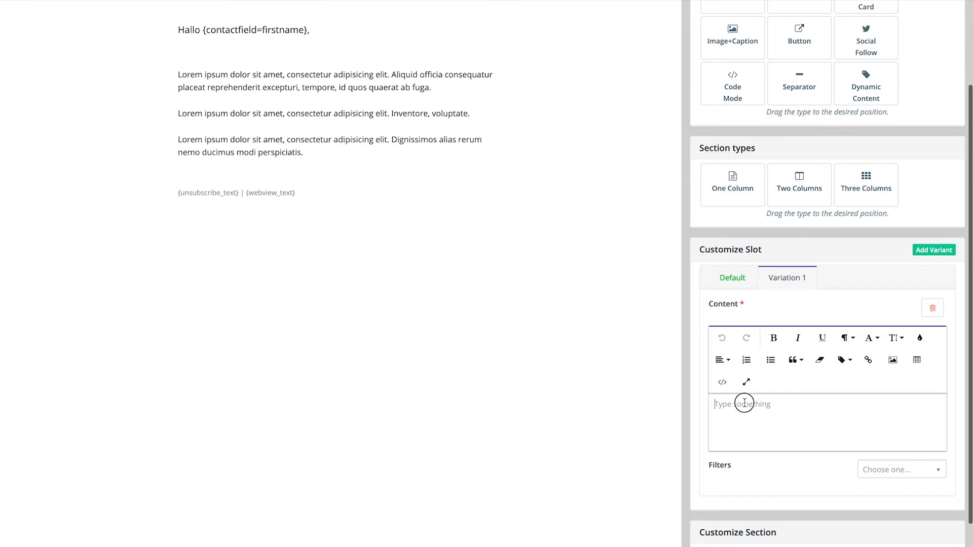
{"action": "type", "text": "Hallo lieber Leser, Hallo liebe Leserin,"}
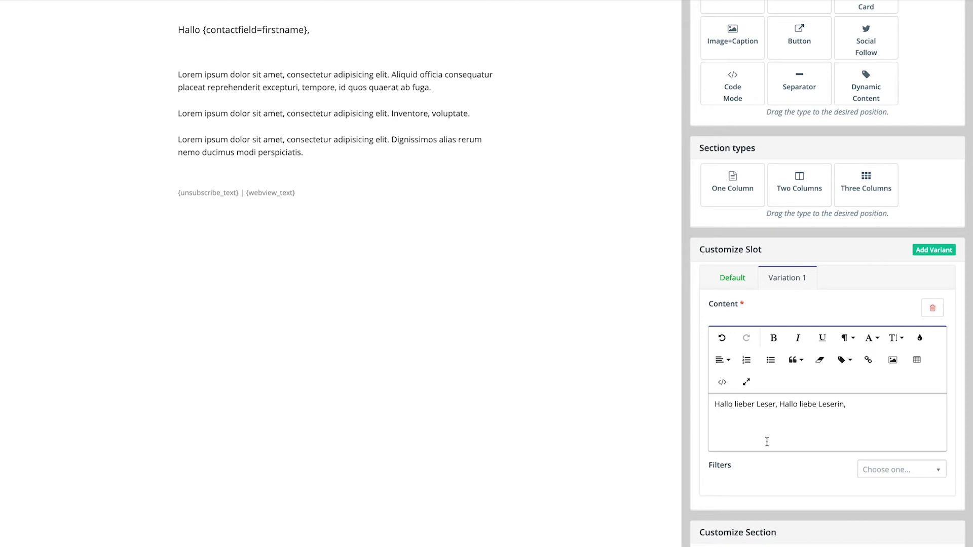
Add a First Name filter with the operator "empty" to Variation 1 of the dynamic content slot
{"action": "left_click", "coordinate": [885, 471]}
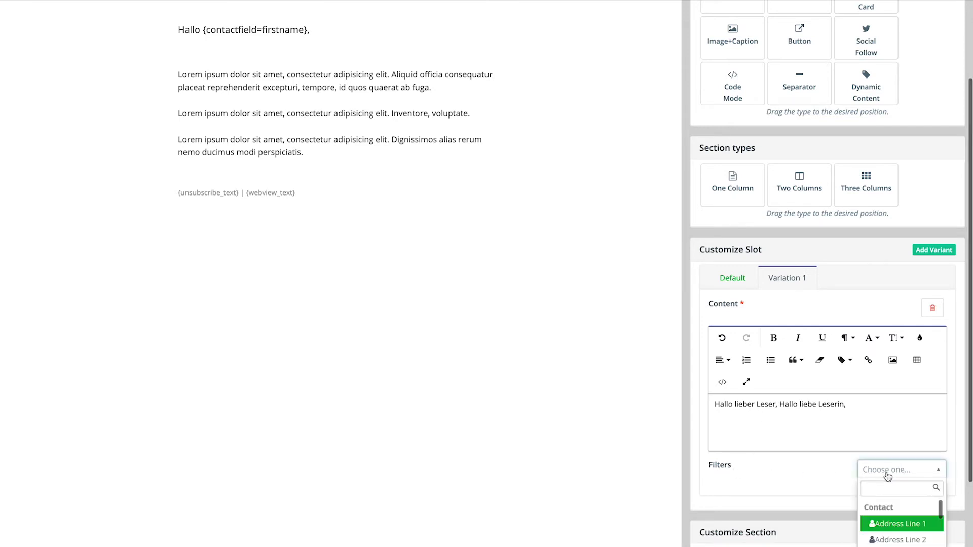
{"action": "scroll", "coordinate": [887, 479], "scroll_direction": "down", "scroll_amount": 3}
{"action": "type", "text": "first"}
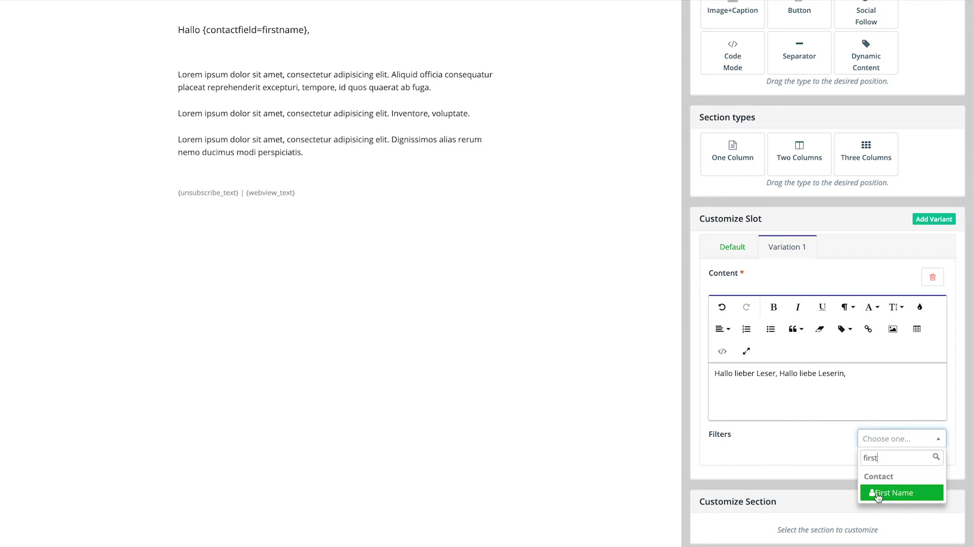
{"action": "left_click", "coordinate": [879, 494]}
{"action": "scroll", "coordinate": [789, 439], "scroll_direction": "down", "scroll_amount": 1}
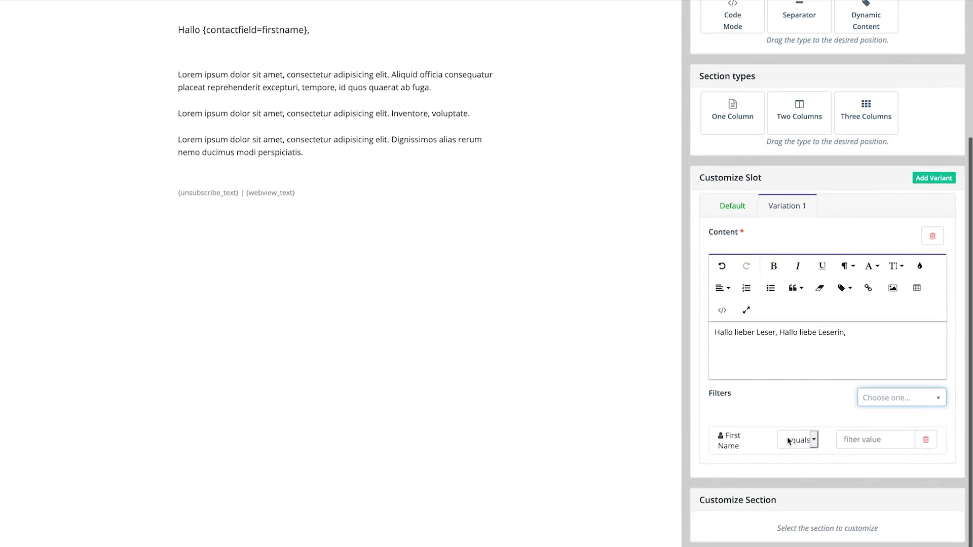
{"action": "left_click", "coordinate": [788, 440]}
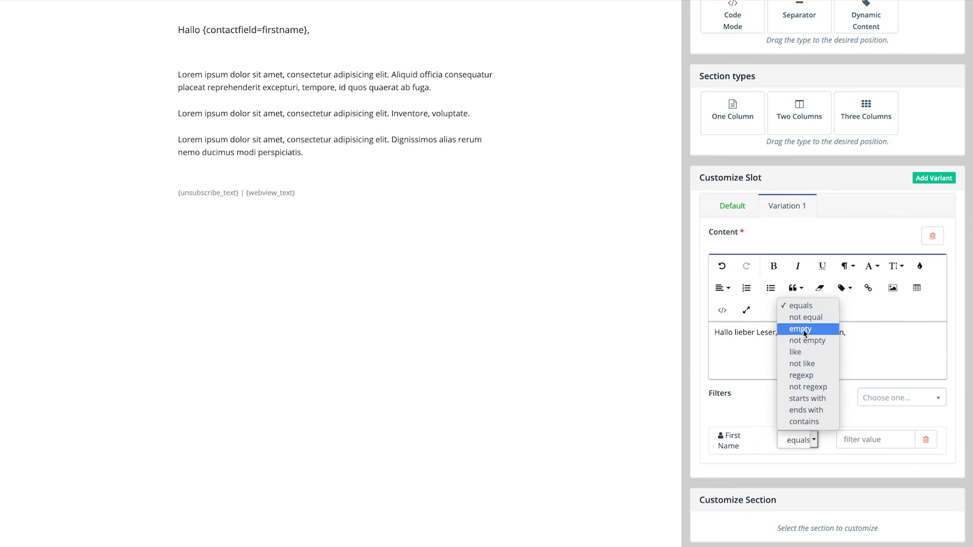
{"action": "left_click", "coordinate": [793, 329]}
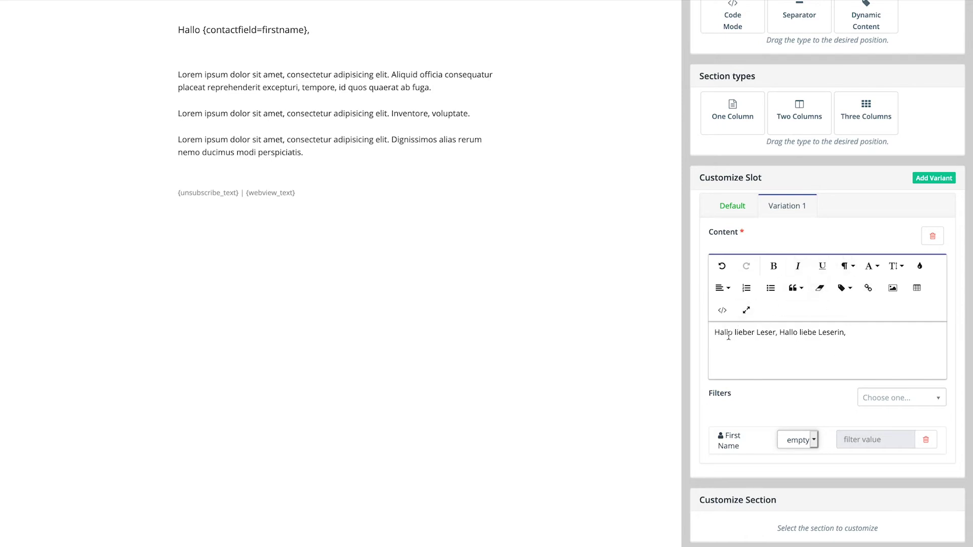
Apply the builder changes, leave the builder, and save and close the email
{"action": "scroll", "coordinate": [856, 221], "scroll_direction": "up", "scroll_amount": 4}
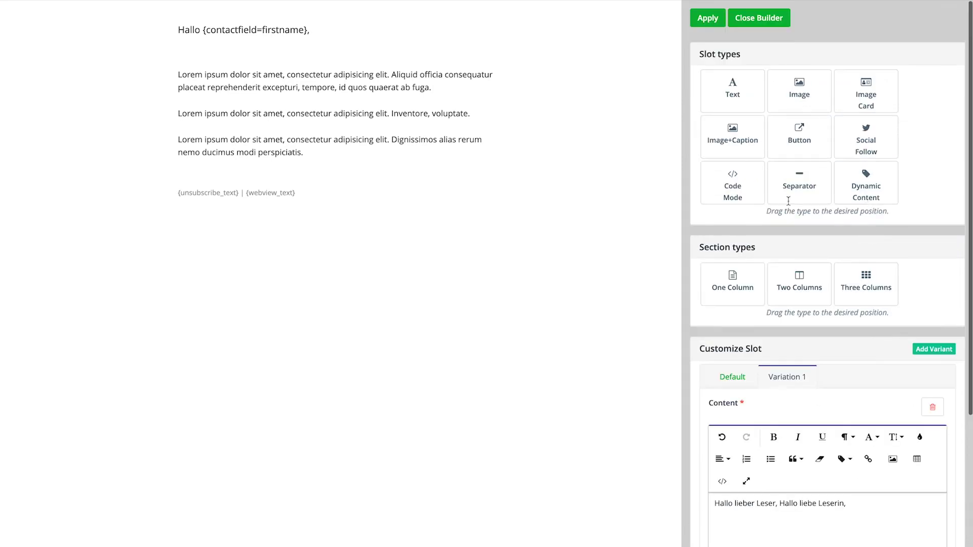
{"action": "left_click", "coordinate": [708, 18]}
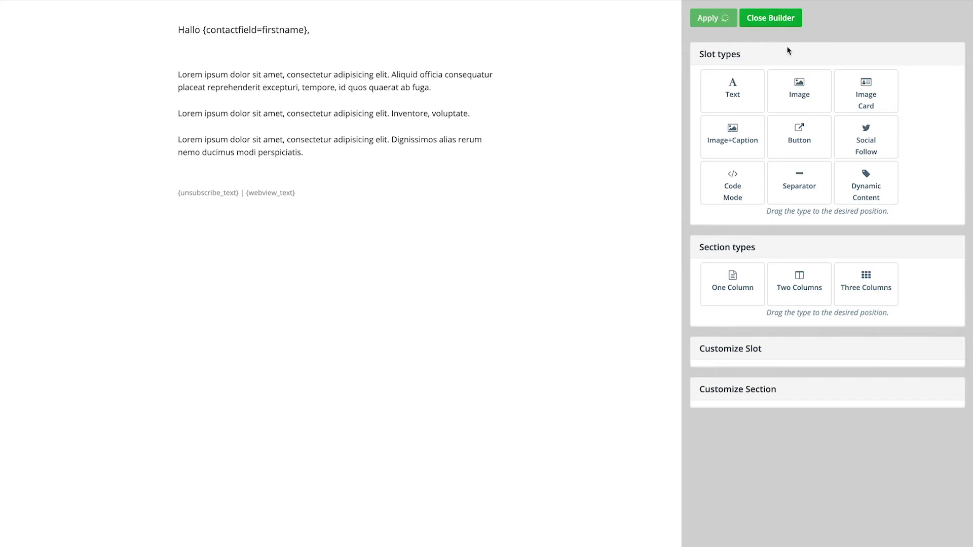
{"action": "left_click", "coordinate": [774, 26]}
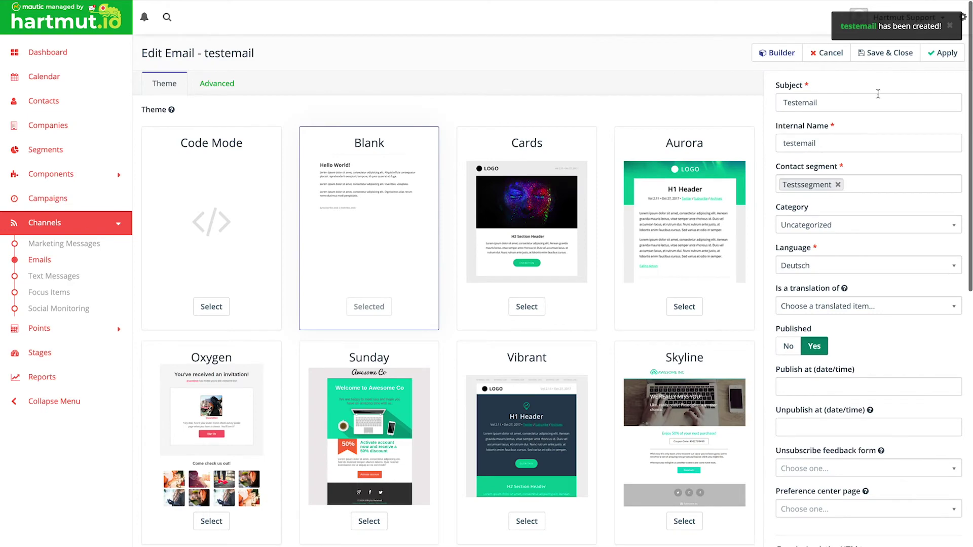
{"action": "left_click", "coordinate": [890, 54]}
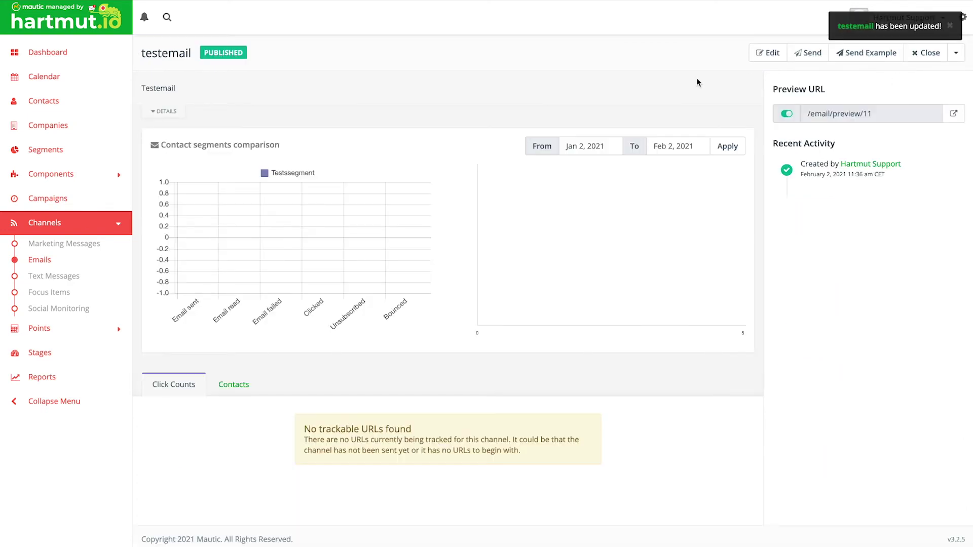
Open the public preview of testemail and examine its greeting line
{"action": "left_click", "coordinate": [954, 114]}
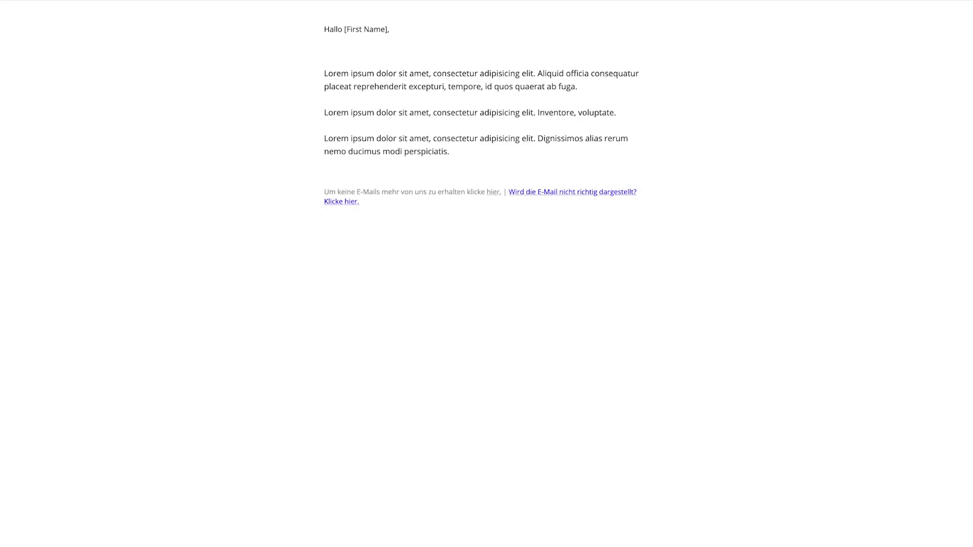
{"action": "left_click_drag", "start_coordinate": [332, 29], "coordinate": [408, 32]}
{"action": "left_click", "coordinate": [400, 29]}
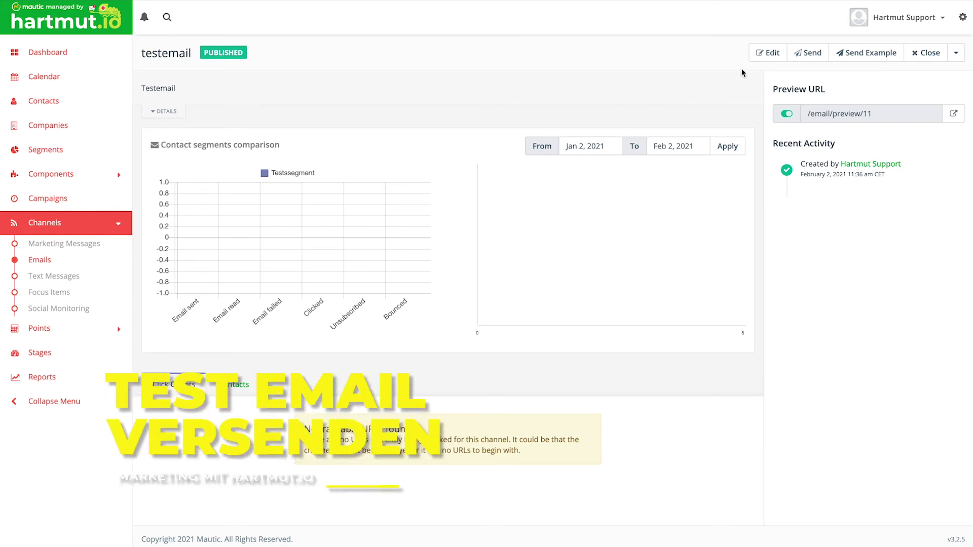
Send testemail to the pending segment contacts with the default batch size and confirm queuing it
{"action": "left_click", "coordinate": [811, 56]}
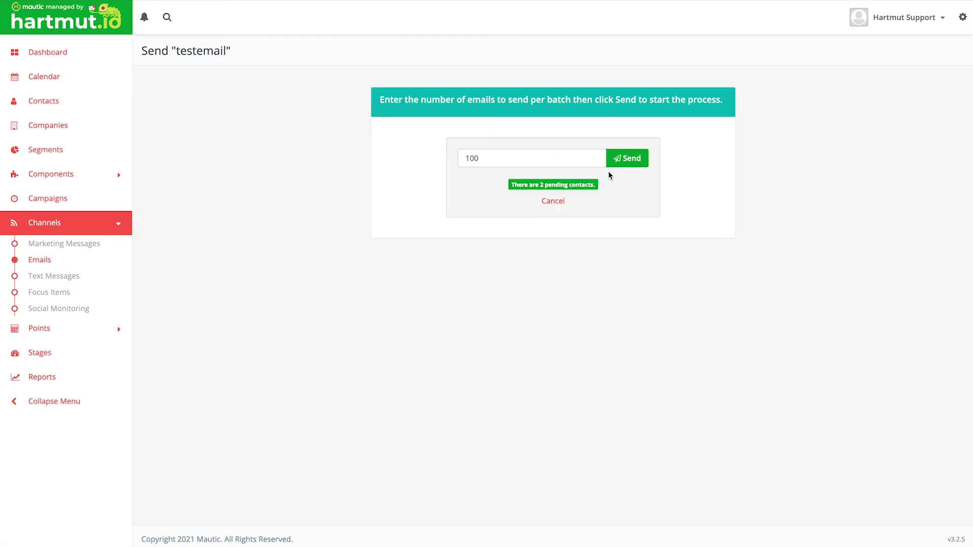
{"action": "left_click", "coordinate": [630, 159]}
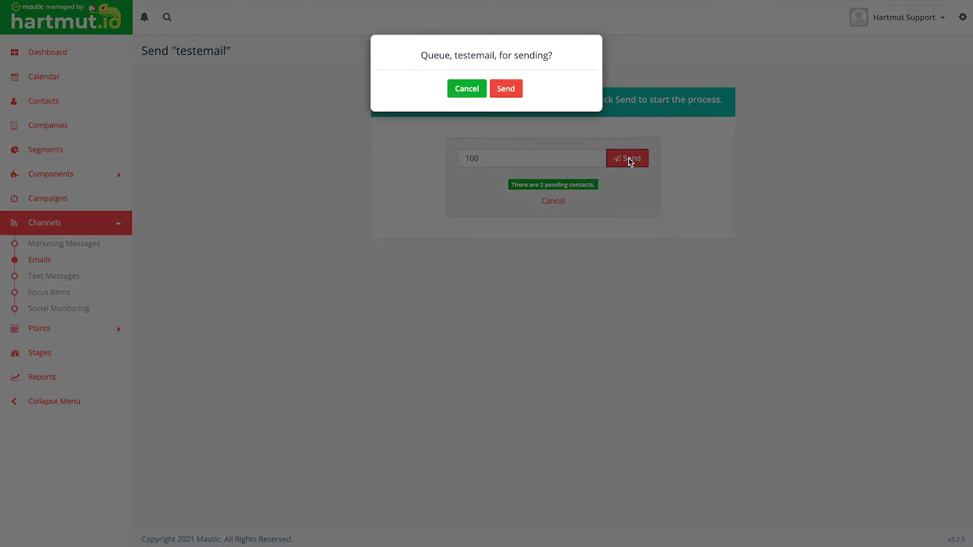
{"action": "left_click", "coordinate": [507, 89]}
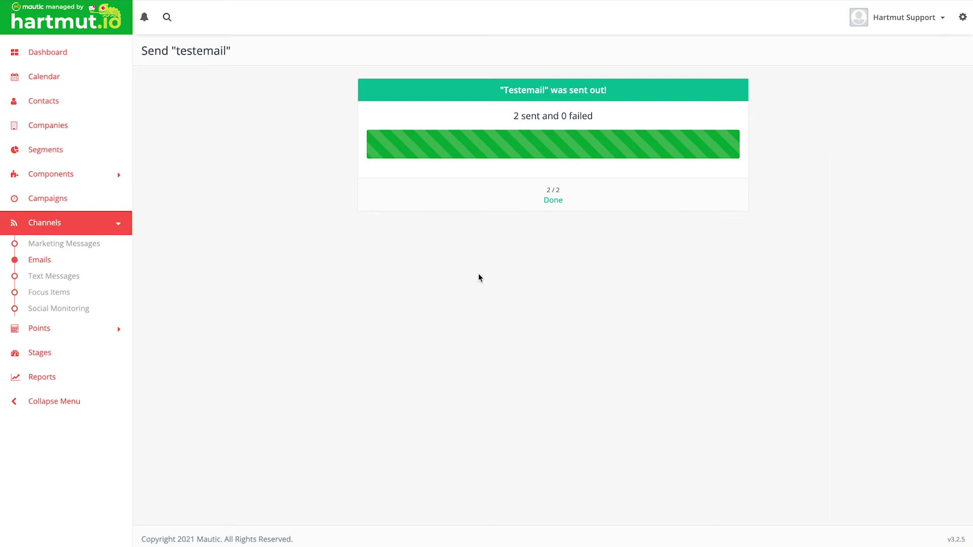
Switch to the Gmail inbox in a new tab, open the Testemail greeting the contact by first name, and check its recipient details
{"action": "key", "text": "ctrl+t"}
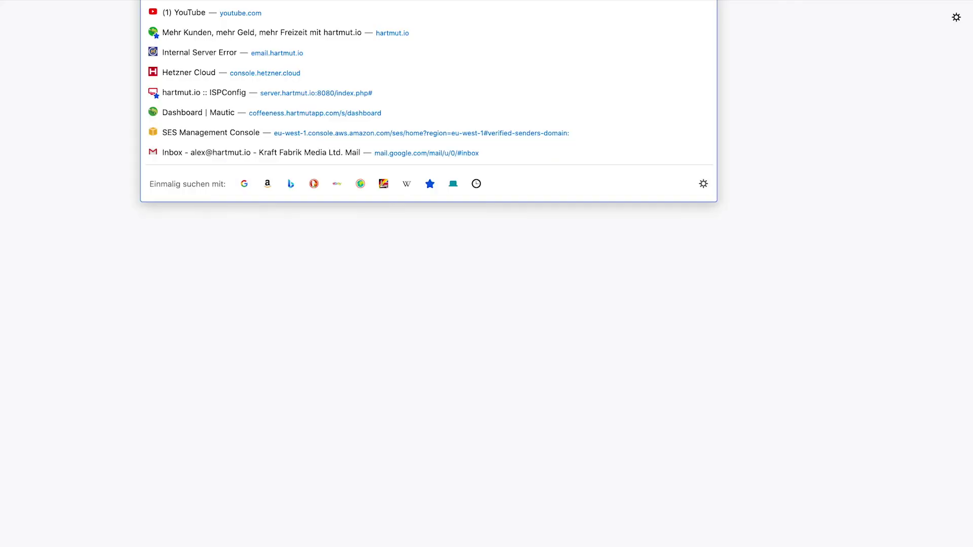
{"action": "left_click", "coordinate": [242, 153]}
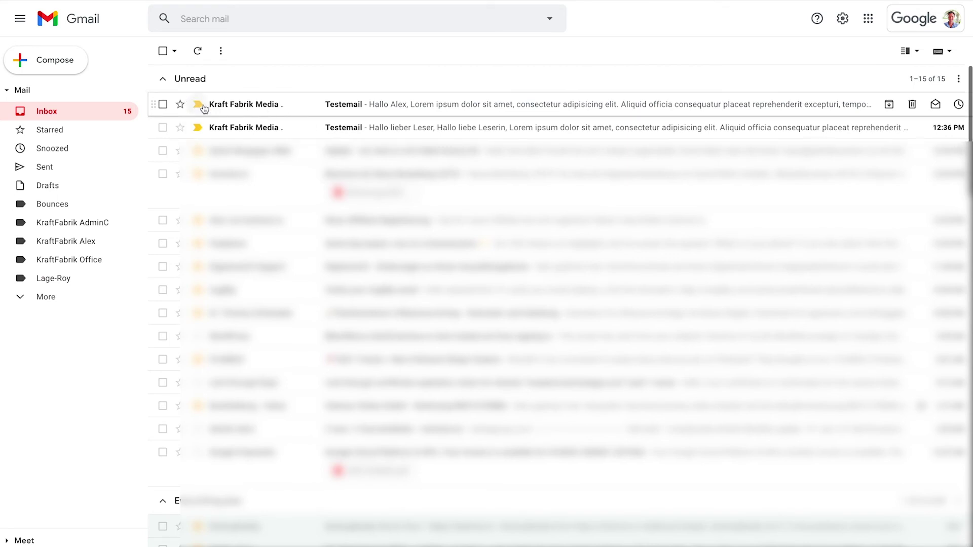
{"action": "left_click", "coordinate": [342, 105]}
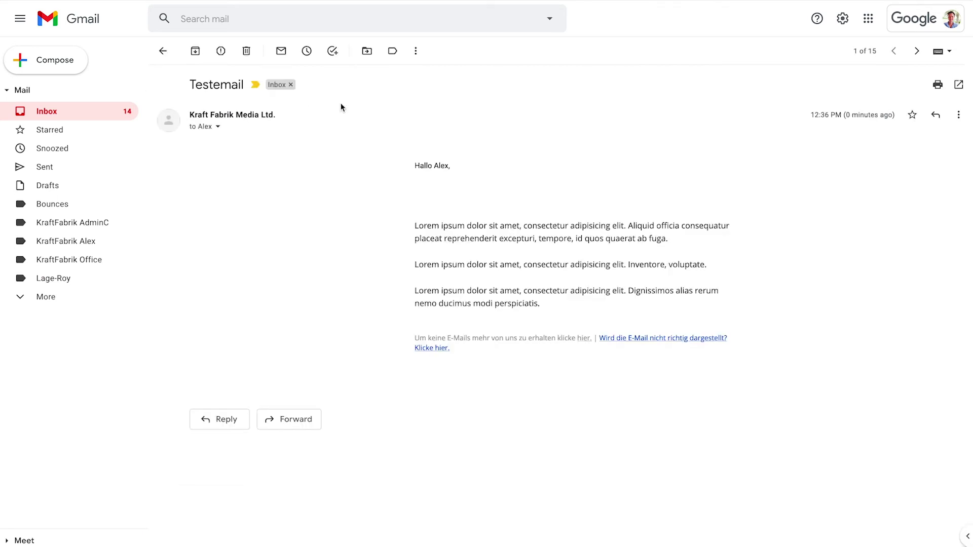
{"action": "left_click", "coordinate": [218, 126]}
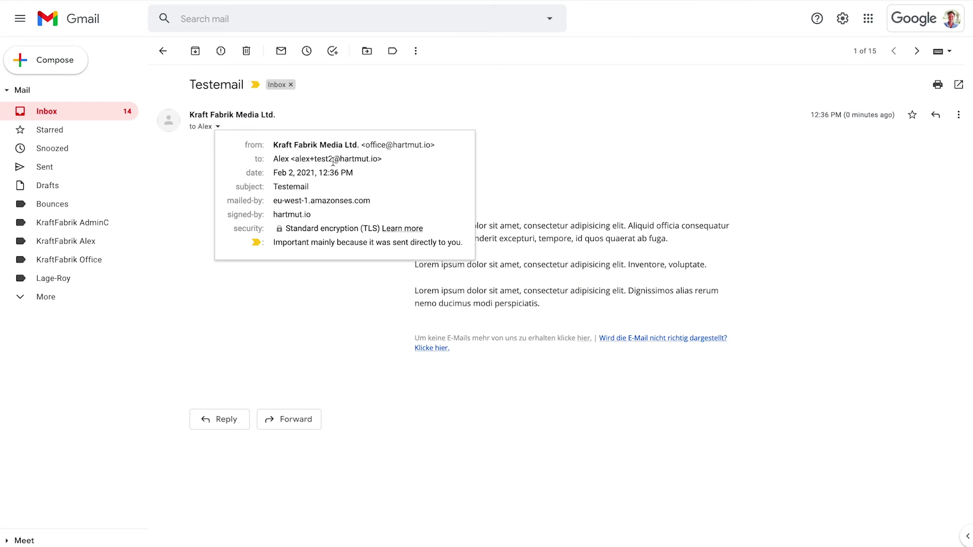
{"action": "left_click_drag", "start_coordinate": [296, 161], "coordinate": [383, 159]}
{"action": "left_click", "coordinate": [542, 134]}
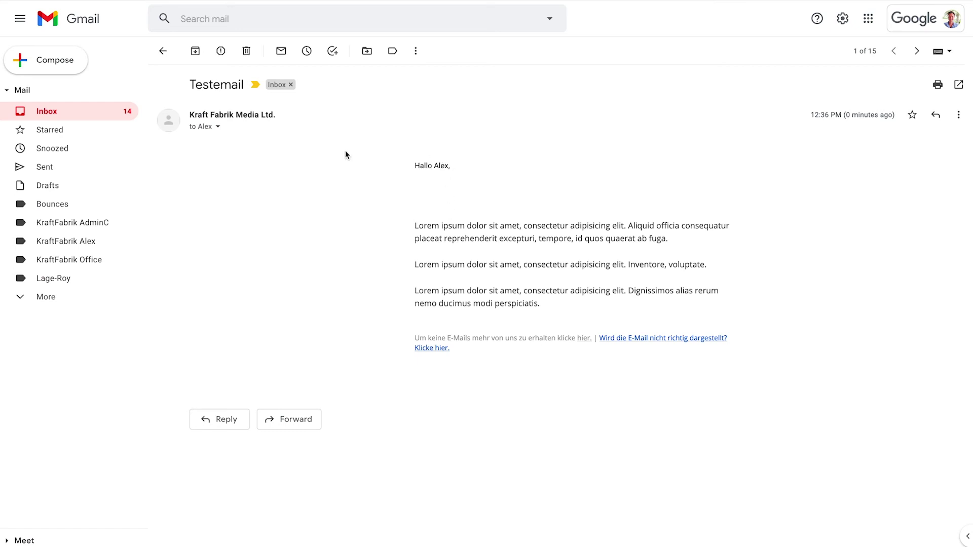
Return to the inbox, open the Testemail with the fallback greeting, and check its recipient details
{"action": "left_click", "coordinate": [163, 53]}
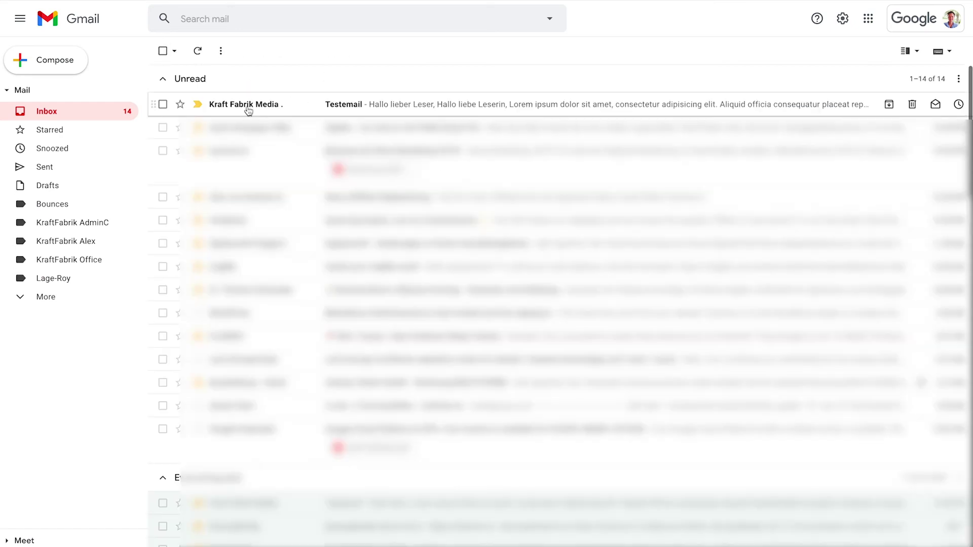
{"action": "left_click", "coordinate": [248, 107]}
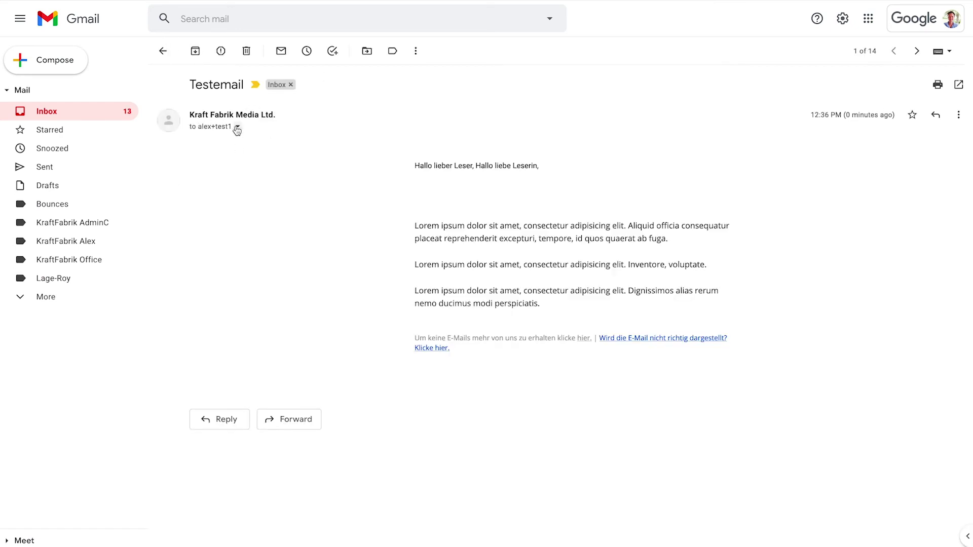
{"action": "left_click", "coordinate": [237, 128]}
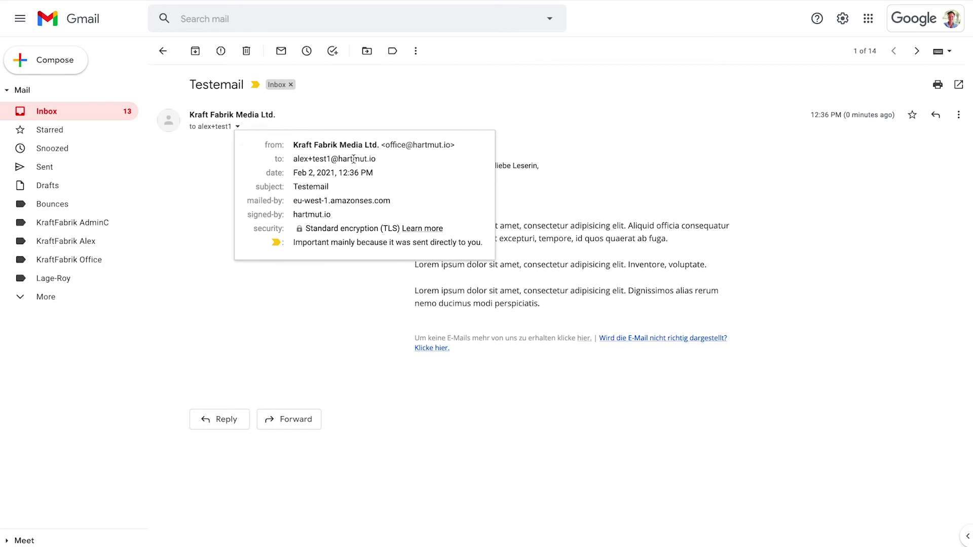
{"action": "left_click", "coordinate": [400, 114]}
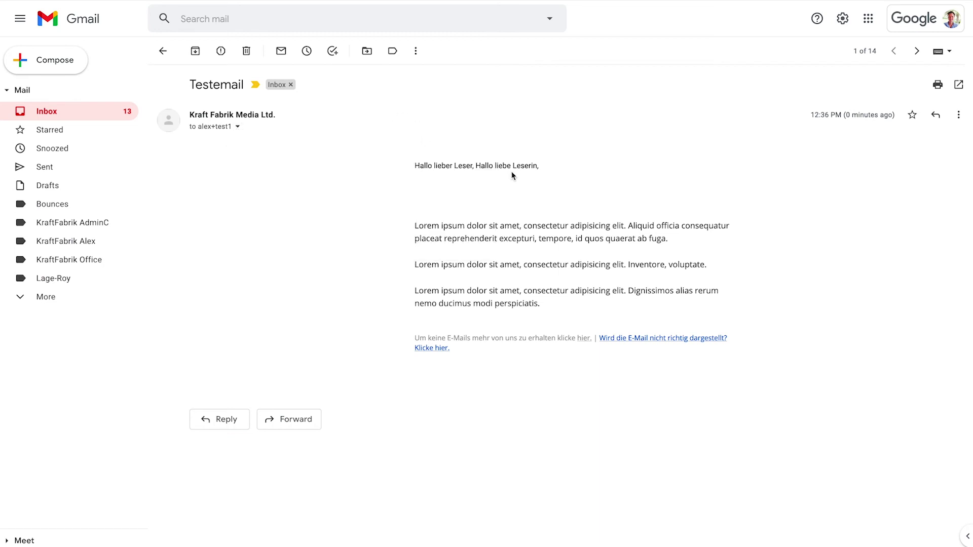